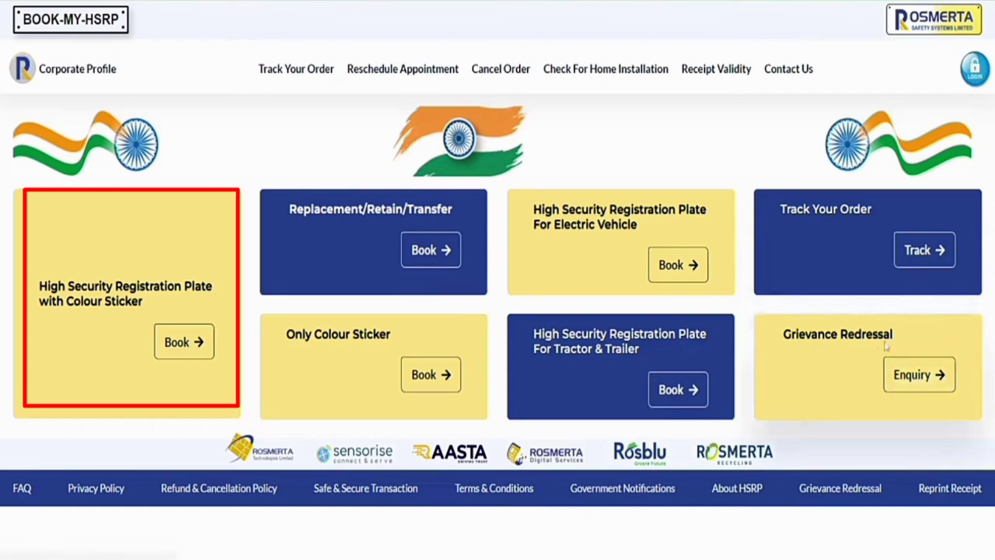
Step: Start booking a High Security Registration Plate with Colour Sticker and set the vehicle registration state to West Bengal
{"action": "left_click", "coordinate": [182, 342]}
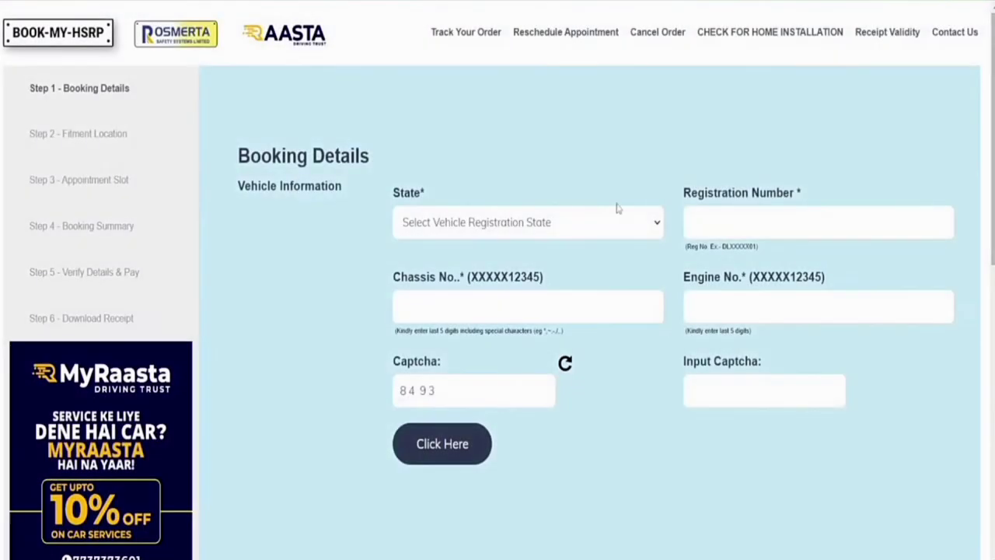
{"action": "left_click", "coordinate": [520, 233]}
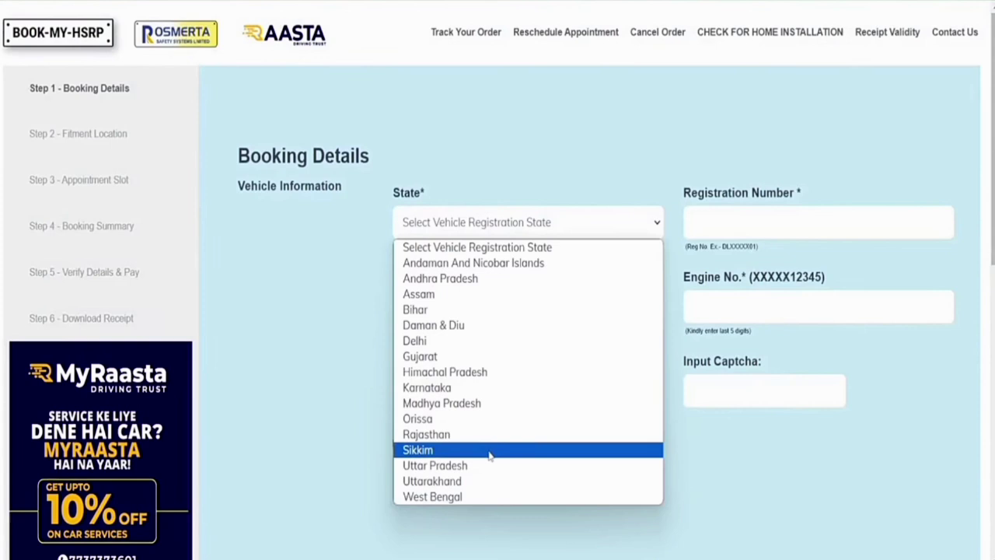
{"action": "left_click", "coordinate": [461, 497]}
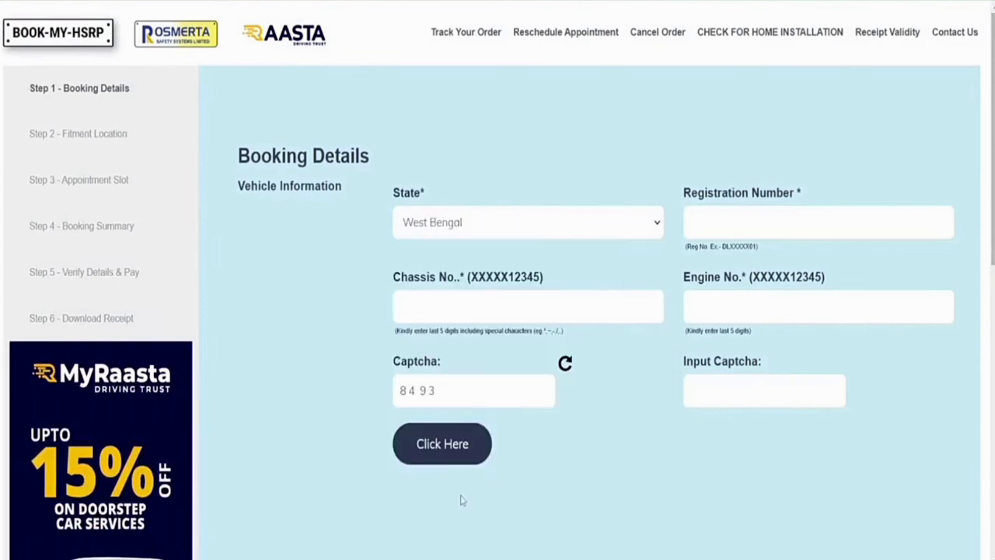
{"action": "left_click", "coordinate": [453, 237]}
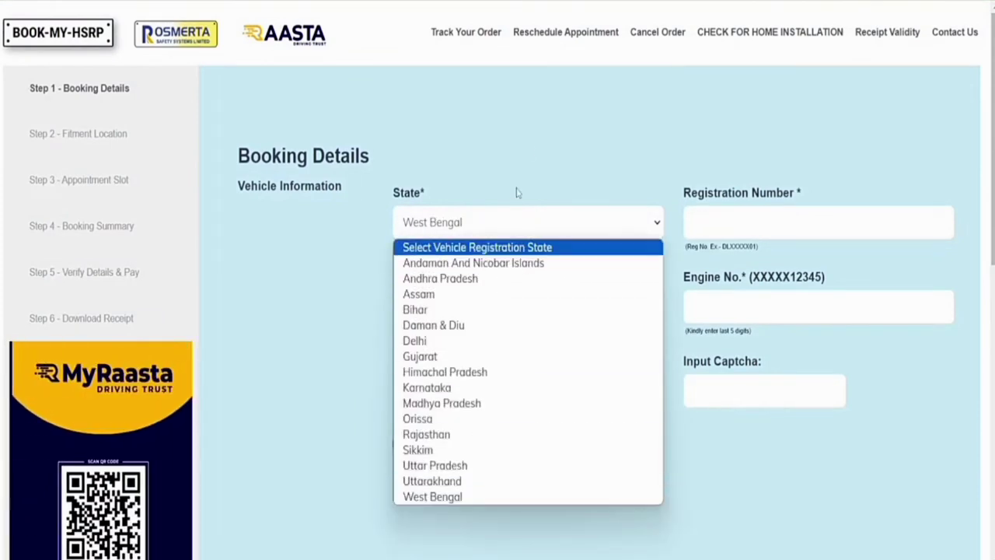
{"action": "left_click", "coordinate": [528, 151]}
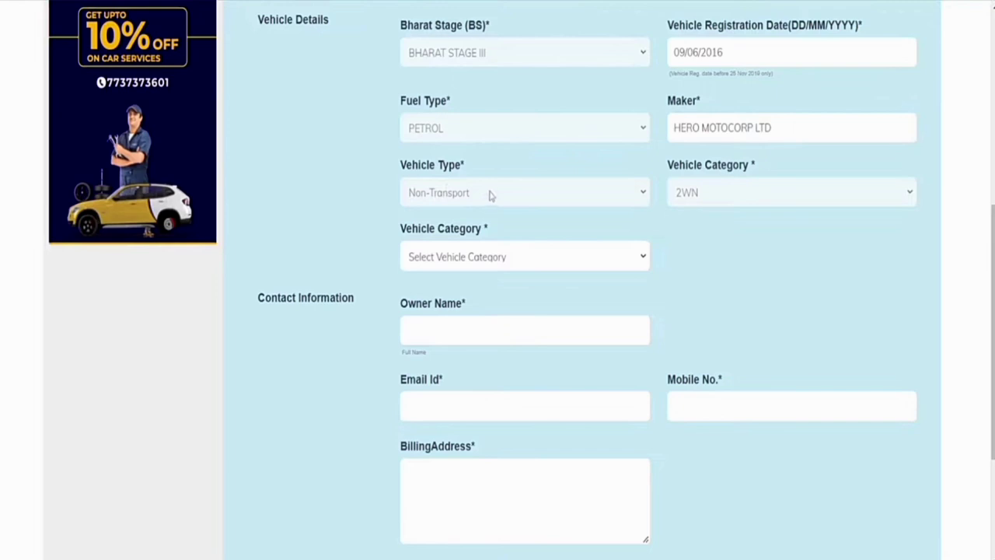
Step: Set the empty Vehicle Category field in the vehicle details to Motor Cycle
{"action": "left_click", "coordinate": [451, 260]}
{"action": "left_click", "coordinate": [459, 306]}
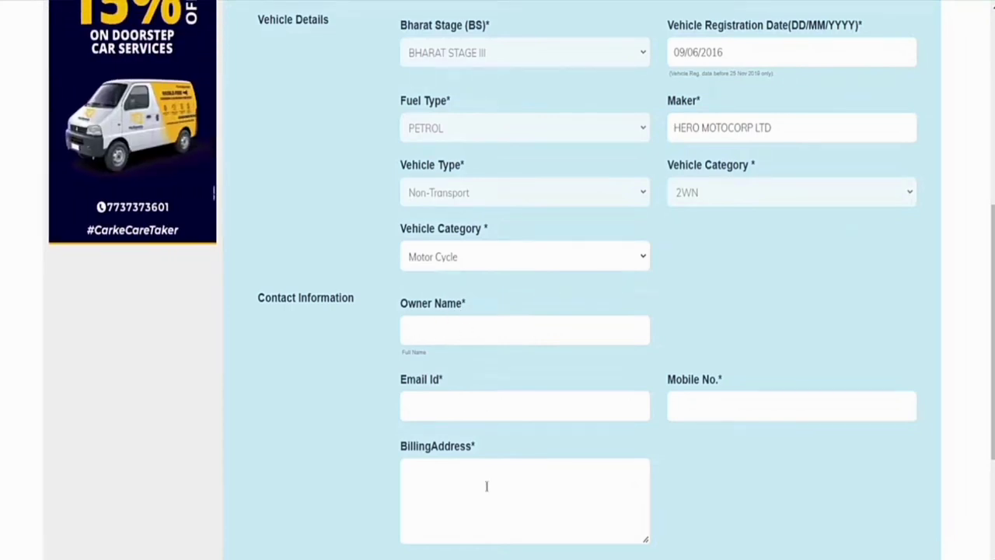
{"action": "scroll", "coordinate": [537, 477], "scroll_direction": "down", "scroll_amount": 1}
{"action": "scroll", "coordinate": [537, 477], "scroll_direction": "down", "scroll_amount": 3}
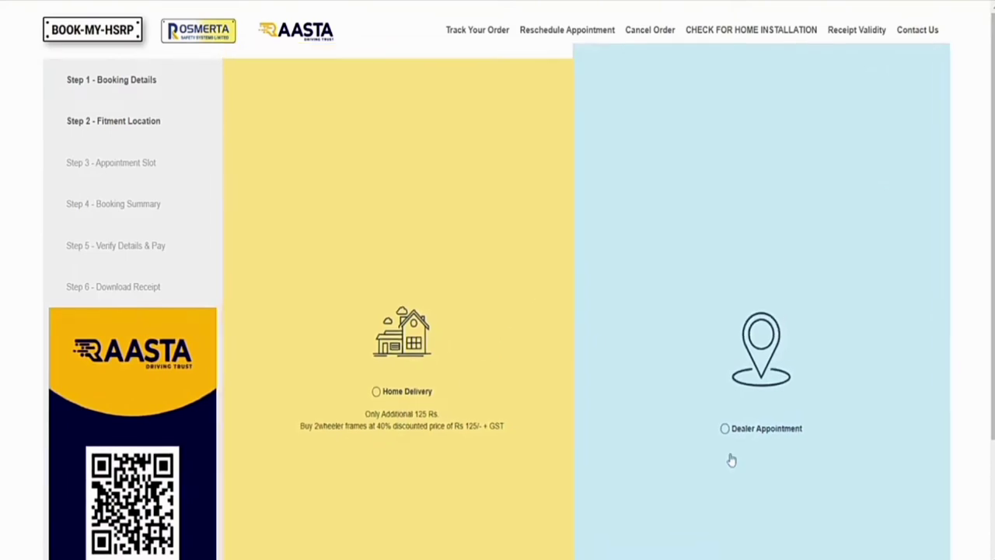
Step: Try to choose Home Delivery as the fitment location
{"action": "scroll", "coordinate": [516, 282], "scroll_direction": "down", "scroll_amount": 1}
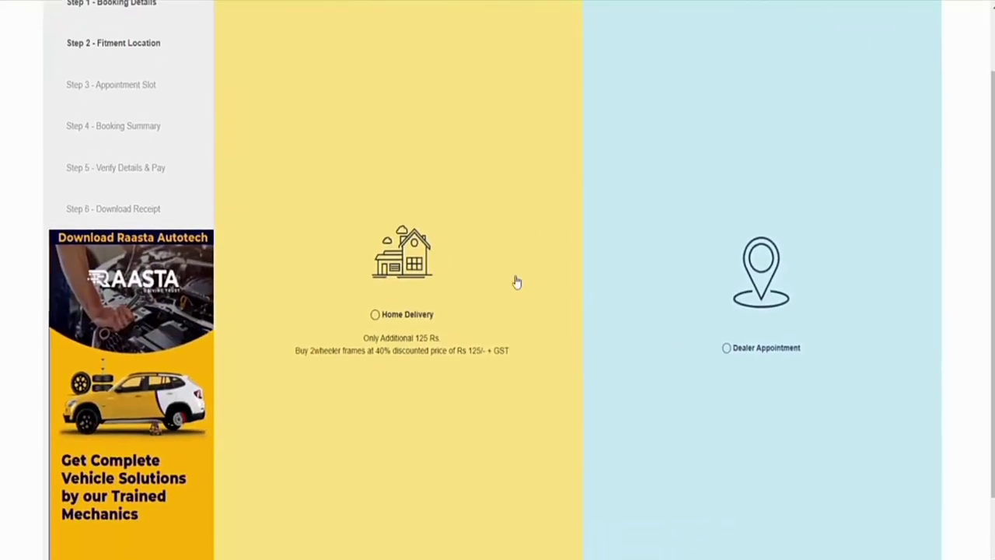
{"action": "left_click", "coordinate": [374, 315]}
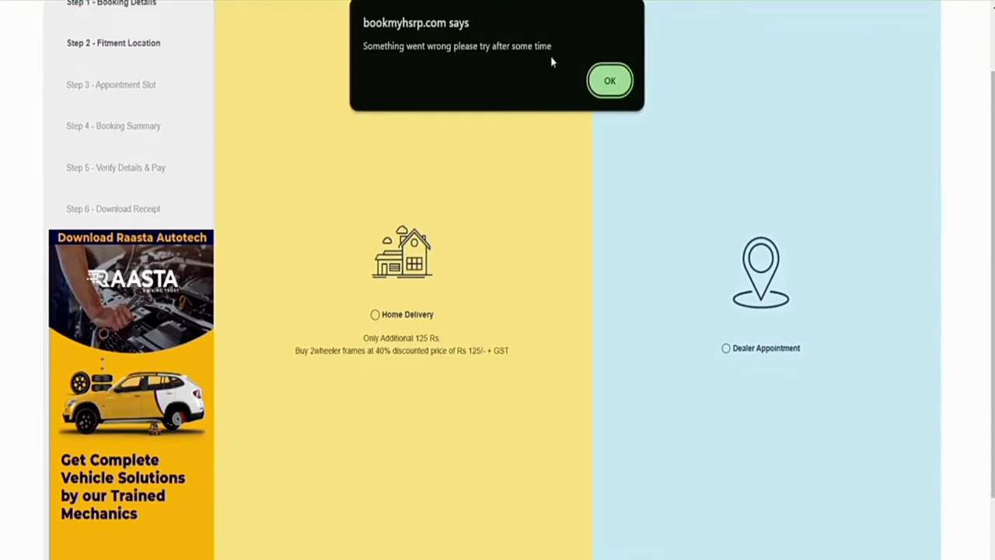
{"action": "left_click", "coordinate": [610, 82]}
{"action": "left_click", "coordinate": [374, 314]}
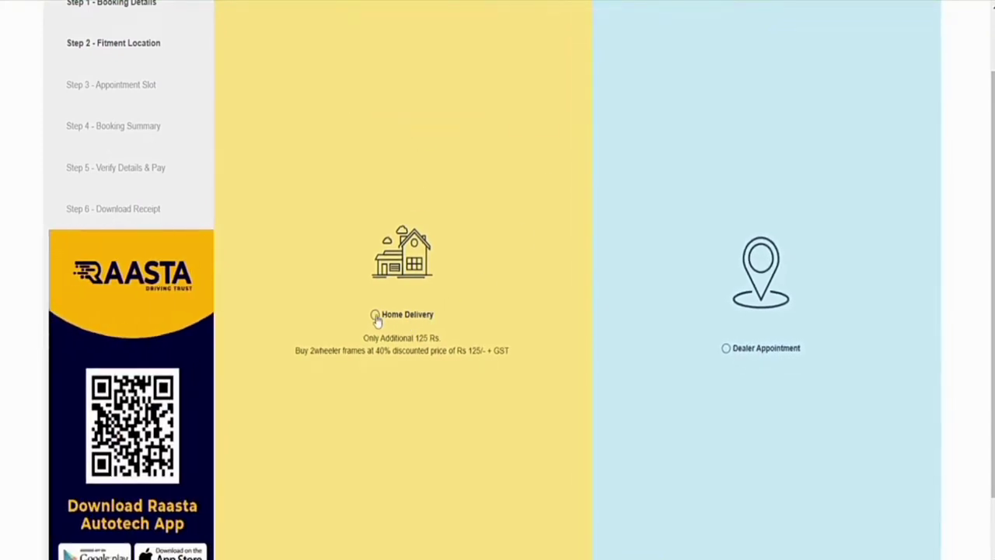
{"action": "left_click", "coordinate": [609, 81]}
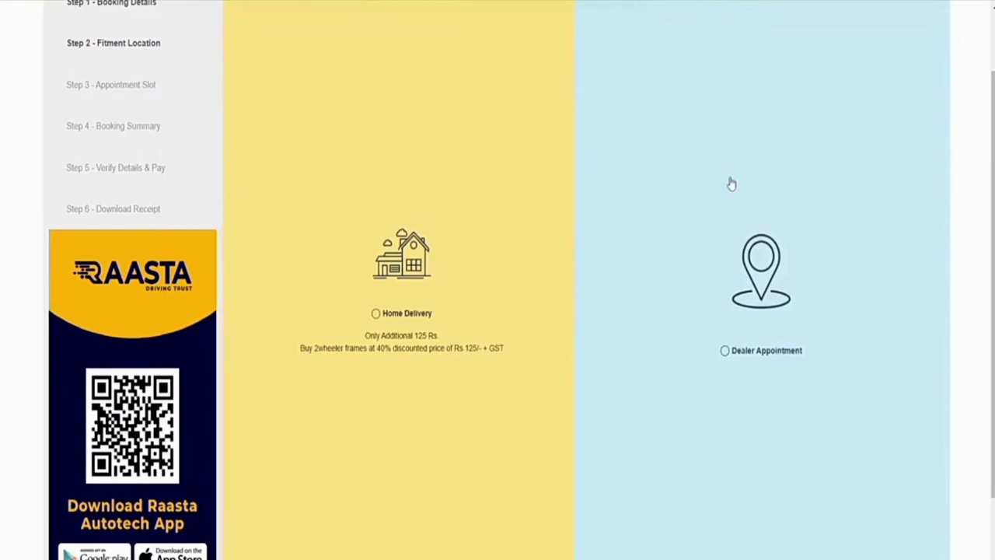
Step: Choose Dealer Appointment as the fitment location
{"action": "scroll", "coordinate": [739, 245], "scroll_direction": "down", "scroll_amount": 1}
{"action": "scroll", "coordinate": [726, 315], "scroll_direction": "up", "scroll_amount": 1}
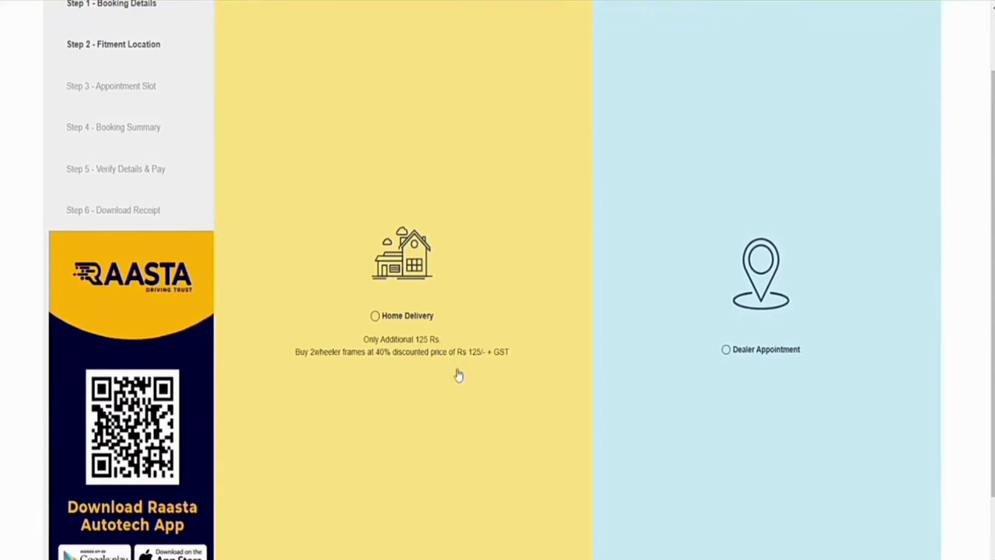
{"action": "left_click", "coordinate": [724, 355]}
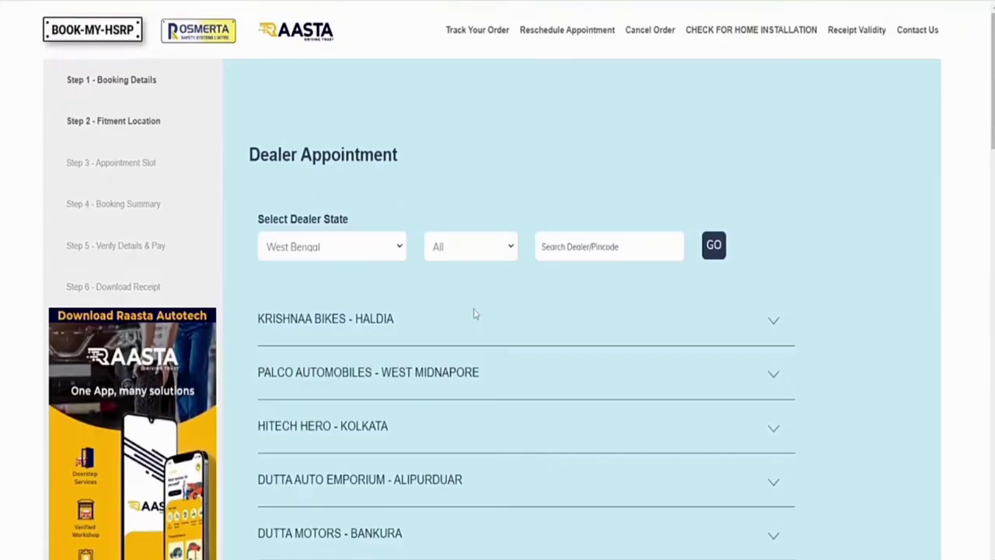
Step: Look through the West Bengal dealer list and set its location filter to BARDHAMAN
{"action": "scroll", "coordinate": [451, 406], "scroll_direction": "down", "scroll_amount": 10}
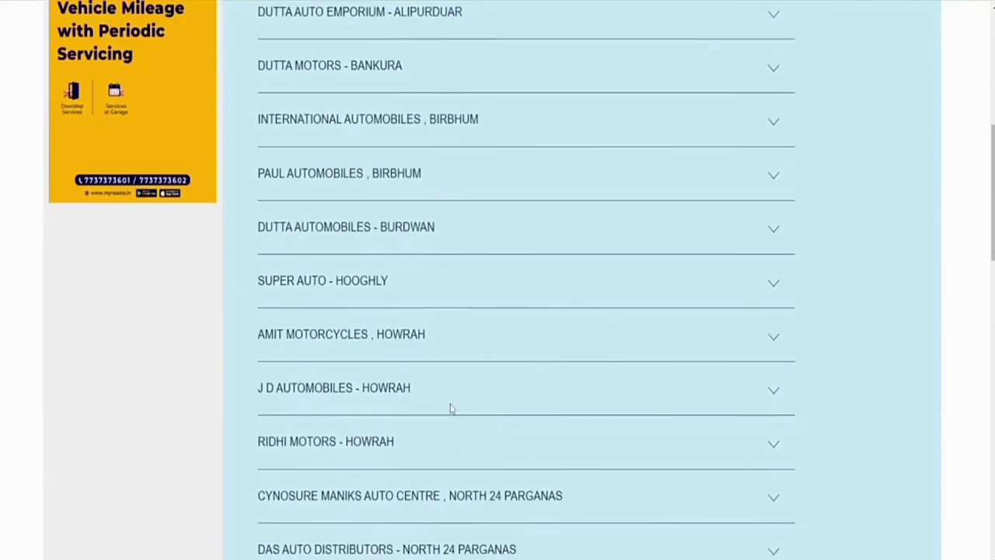
{"action": "scroll", "coordinate": [451, 406], "scroll_direction": "up", "scroll_amount": 10}
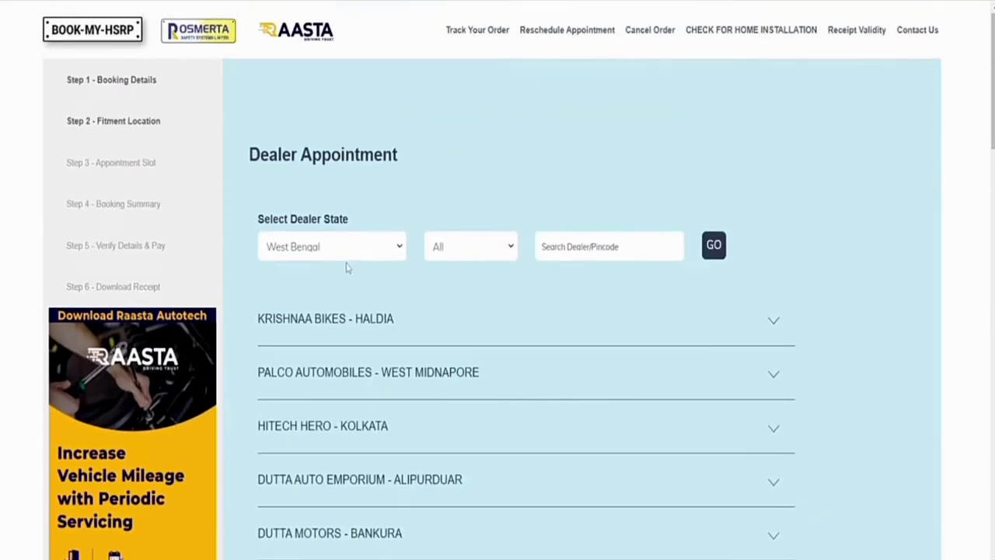
{"action": "left_click", "coordinate": [432, 255]}
{"action": "left_click", "coordinate": [342, 255]}
{"action": "left_click", "coordinate": [334, 255]}
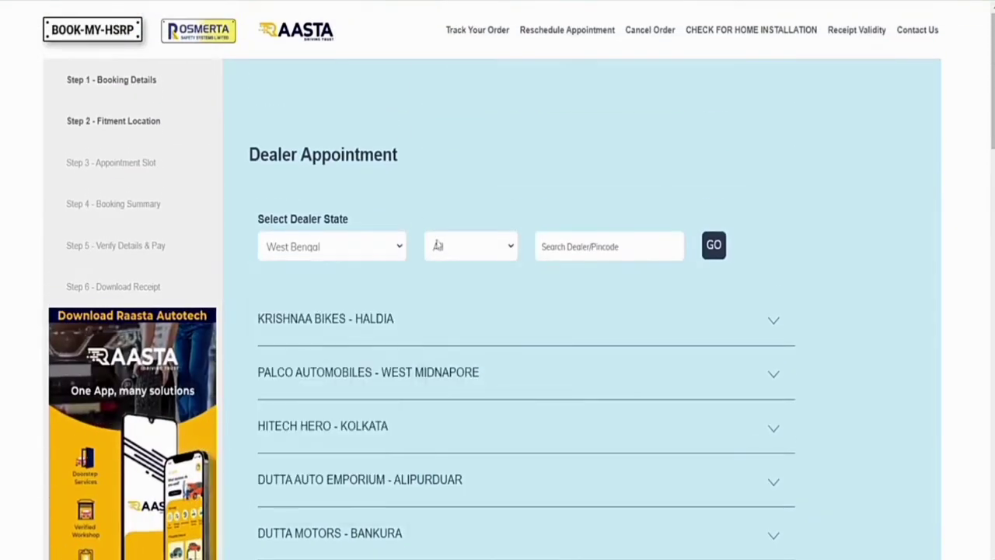
{"action": "left_click", "coordinate": [437, 245]}
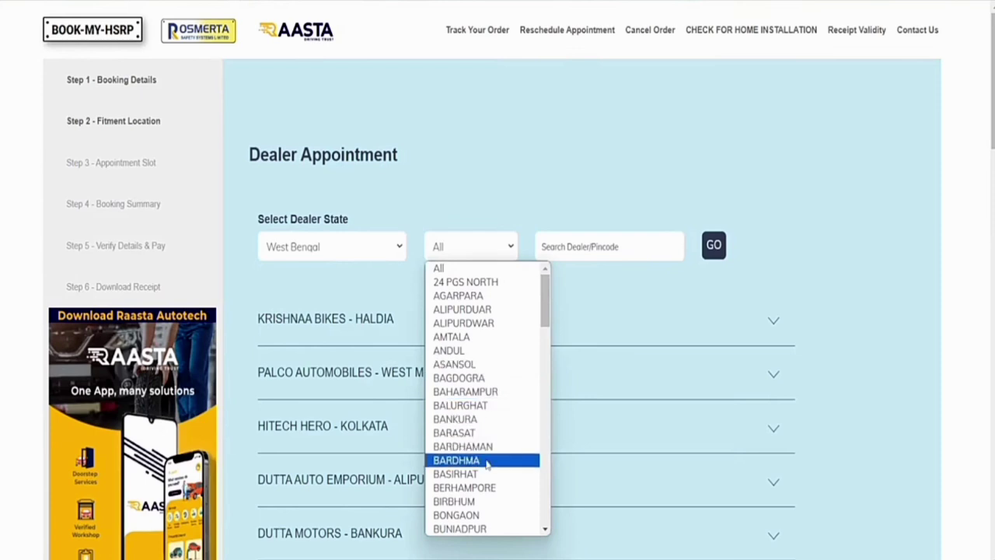
{"action": "left_click", "coordinate": [488, 446]}
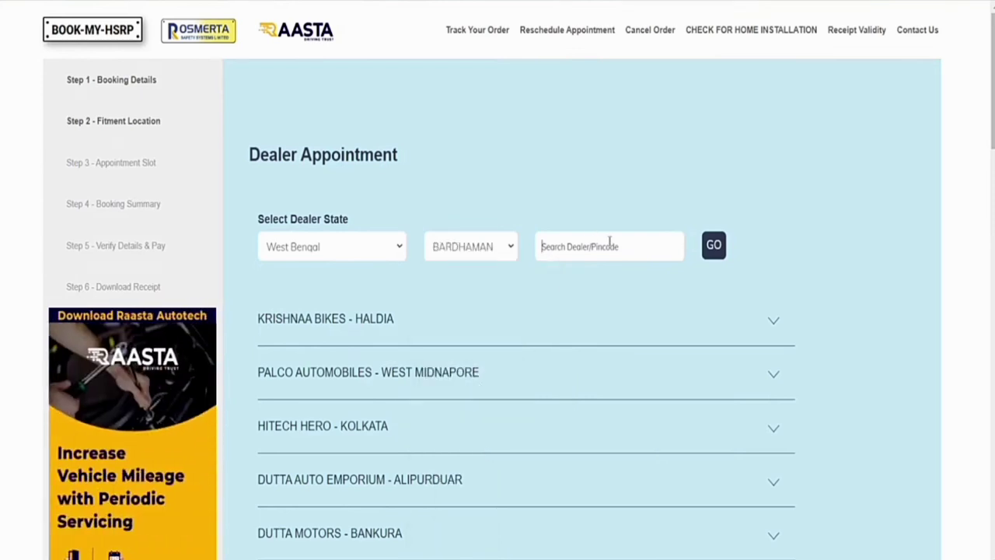
Step: Search the Bardhaman dealers for pincode 713101
{"action": "left_click", "coordinate": [609, 243]}
{"action": "type", "text": "71"}
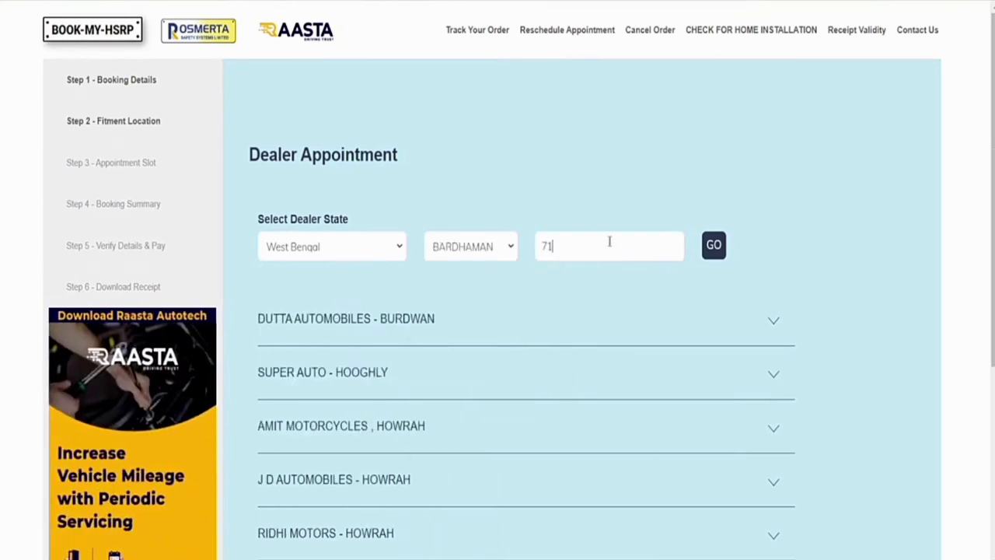
{"action": "type", "text": "3101"}
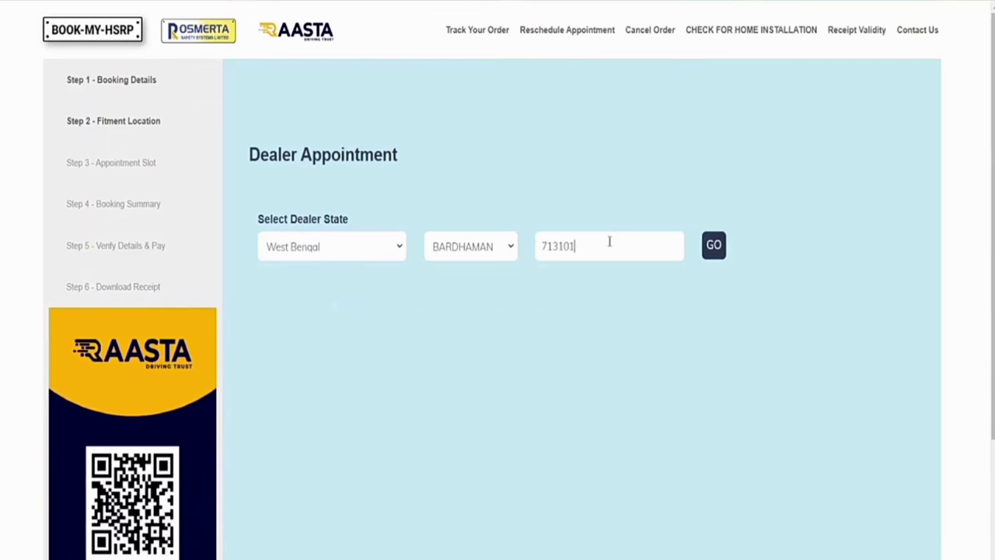
{"action": "left_click", "coordinate": [713, 245]}
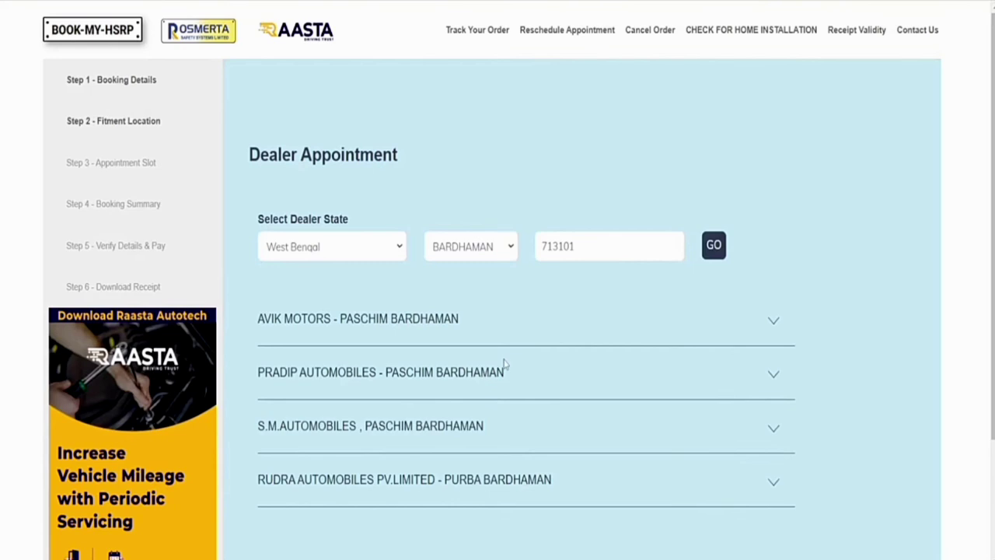
Step: Expand the details of Pradip Automobiles - Paschim Bardhaman and confirm it as the fitment dealer
{"action": "left_click", "coordinate": [774, 374]}
{"action": "scroll", "coordinate": [700, 378], "scroll_direction": "down", "scroll_amount": 3}
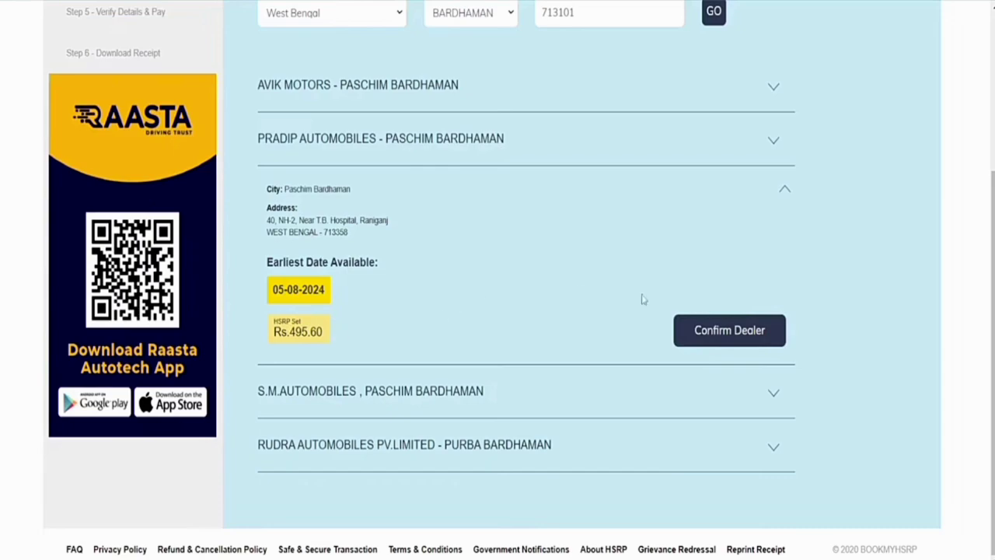
{"action": "left_click", "coordinate": [729, 333]}
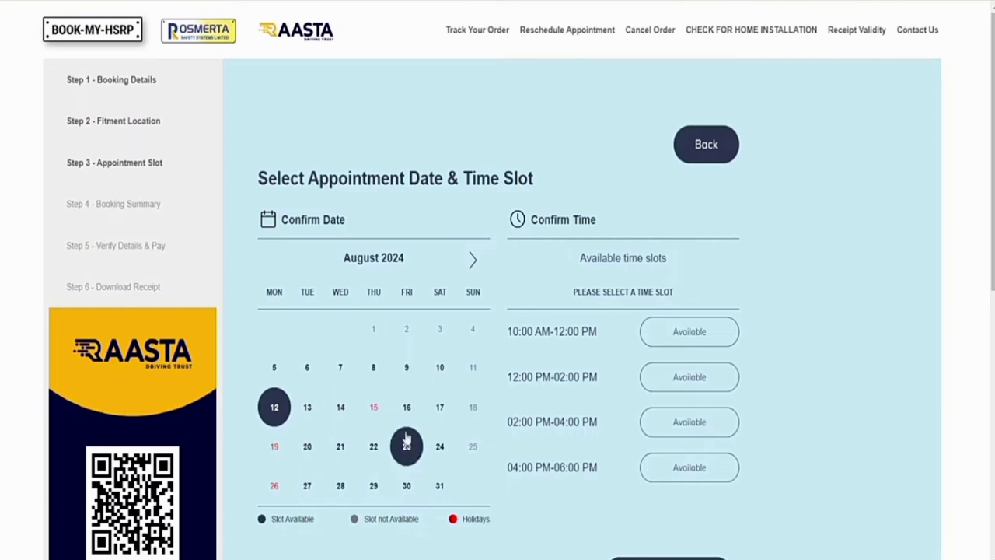
Step: Book the appointment for 14 August 2024 in the 12:00 PM-02:00 PM slot and confirm the booking summary
{"action": "left_click", "coordinate": [343, 411]}
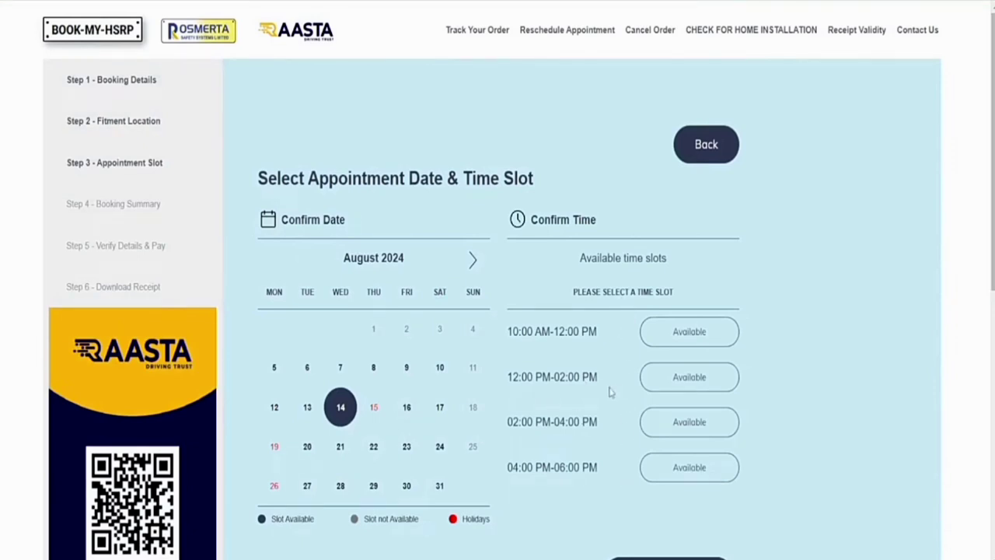
{"action": "left_click", "coordinate": [692, 385]}
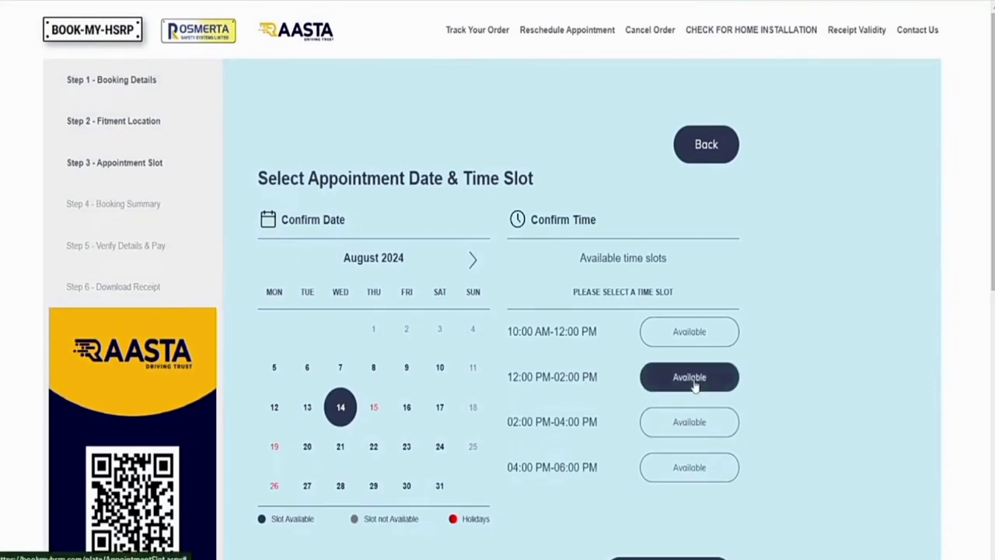
{"action": "scroll", "coordinate": [838, 337], "scroll_direction": "down", "scroll_amount": 2}
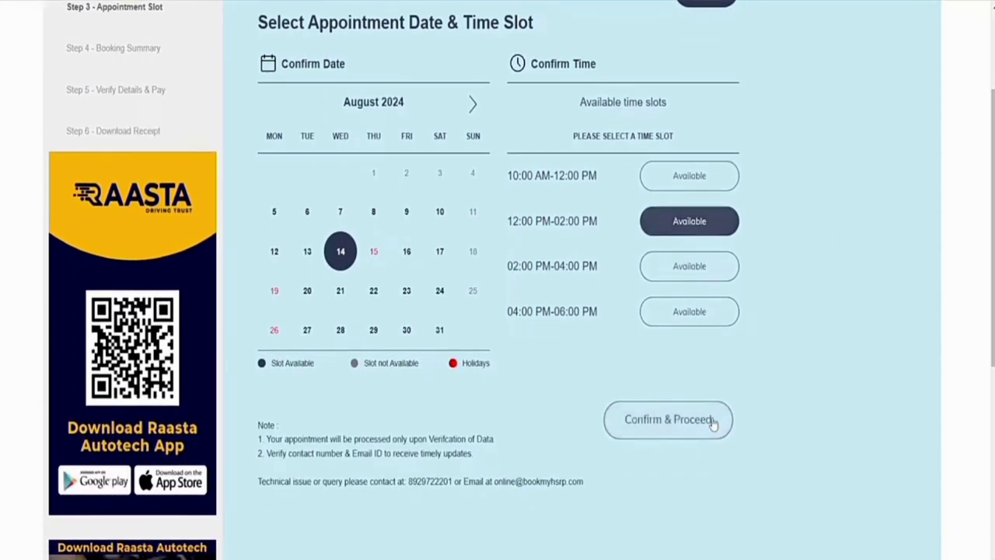
{"action": "left_click", "coordinate": [711, 418]}
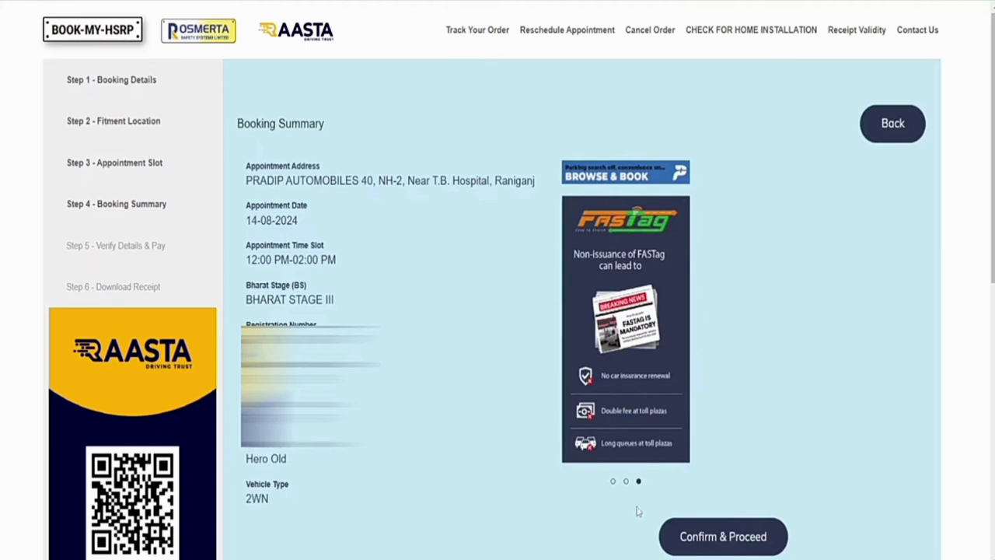
{"action": "left_click", "coordinate": [739, 551]}
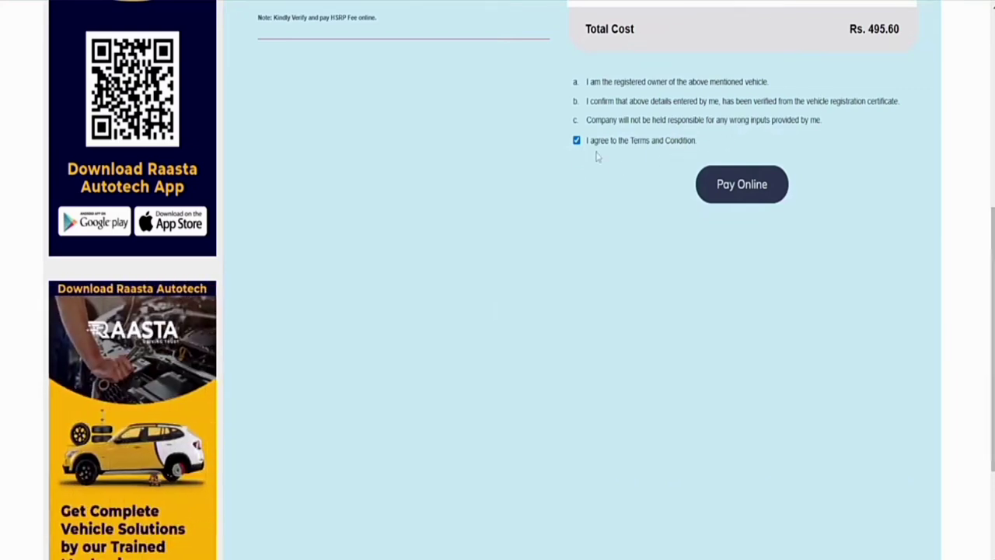
Step: Start the online payment, request the UPI QR code and accept the fee breakup to continue paying
{"action": "left_click", "coordinate": [748, 188]}
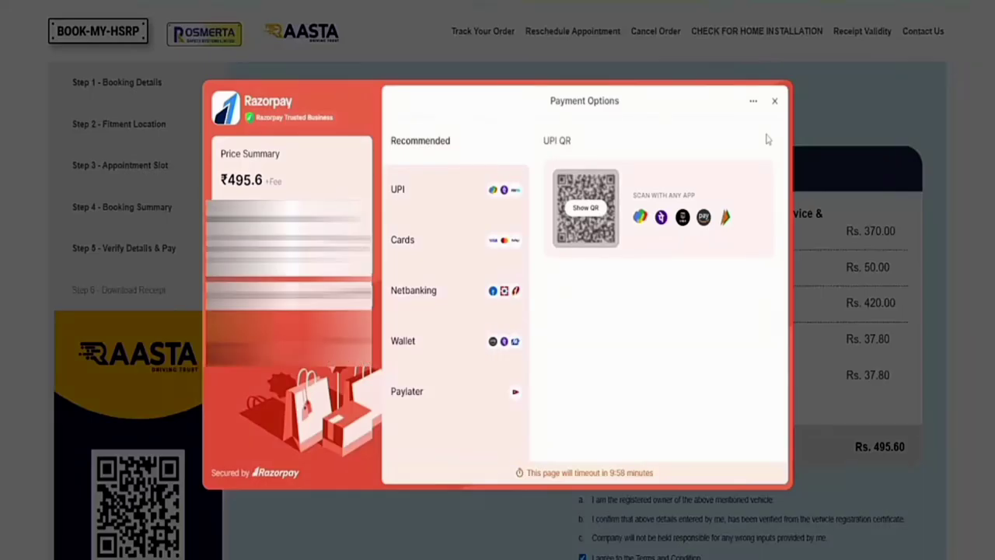
{"action": "left_click", "coordinate": [587, 214]}
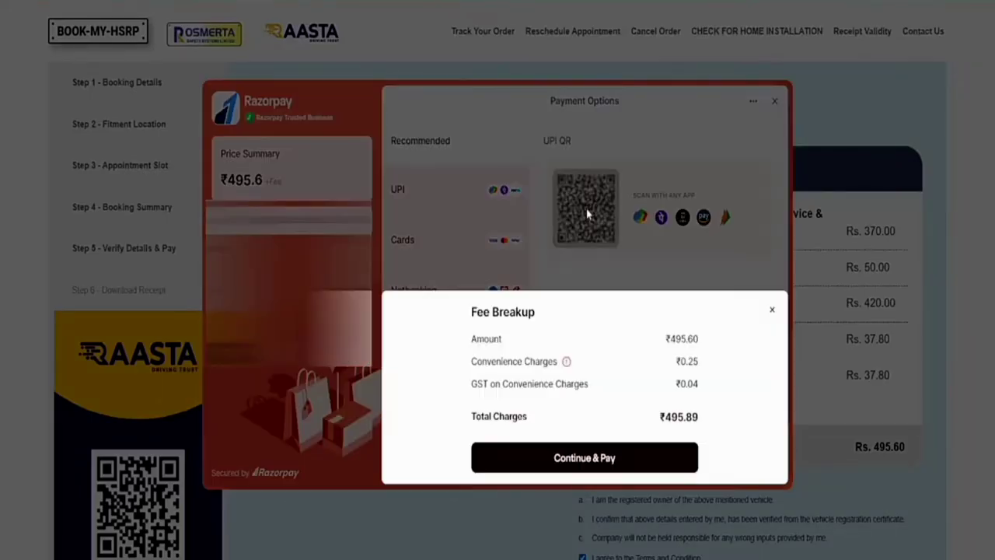
{"action": "left_click", "coordinate": [634, 461]}
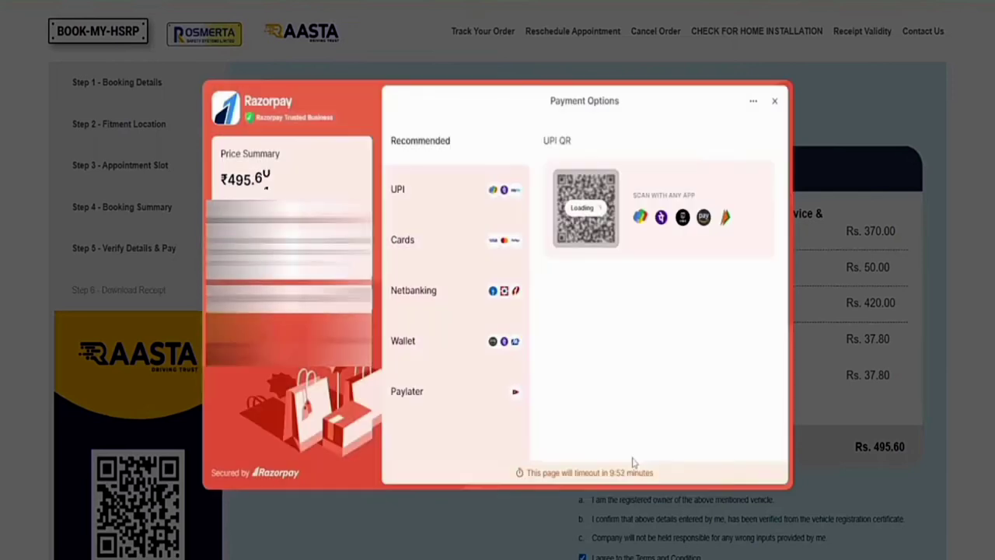